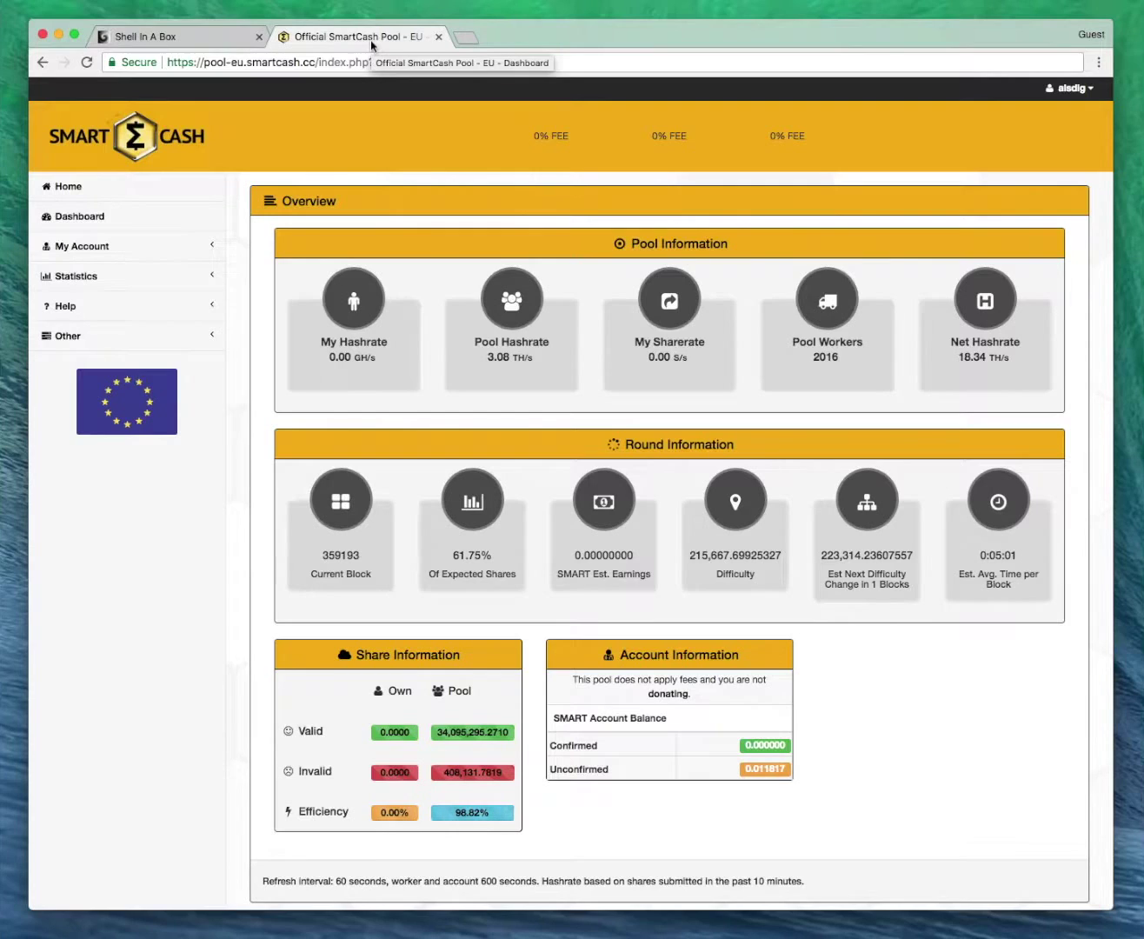
# Copy the rig ID from the terminal and open the pool's My Workers page
pyautogui.click(193, 44)
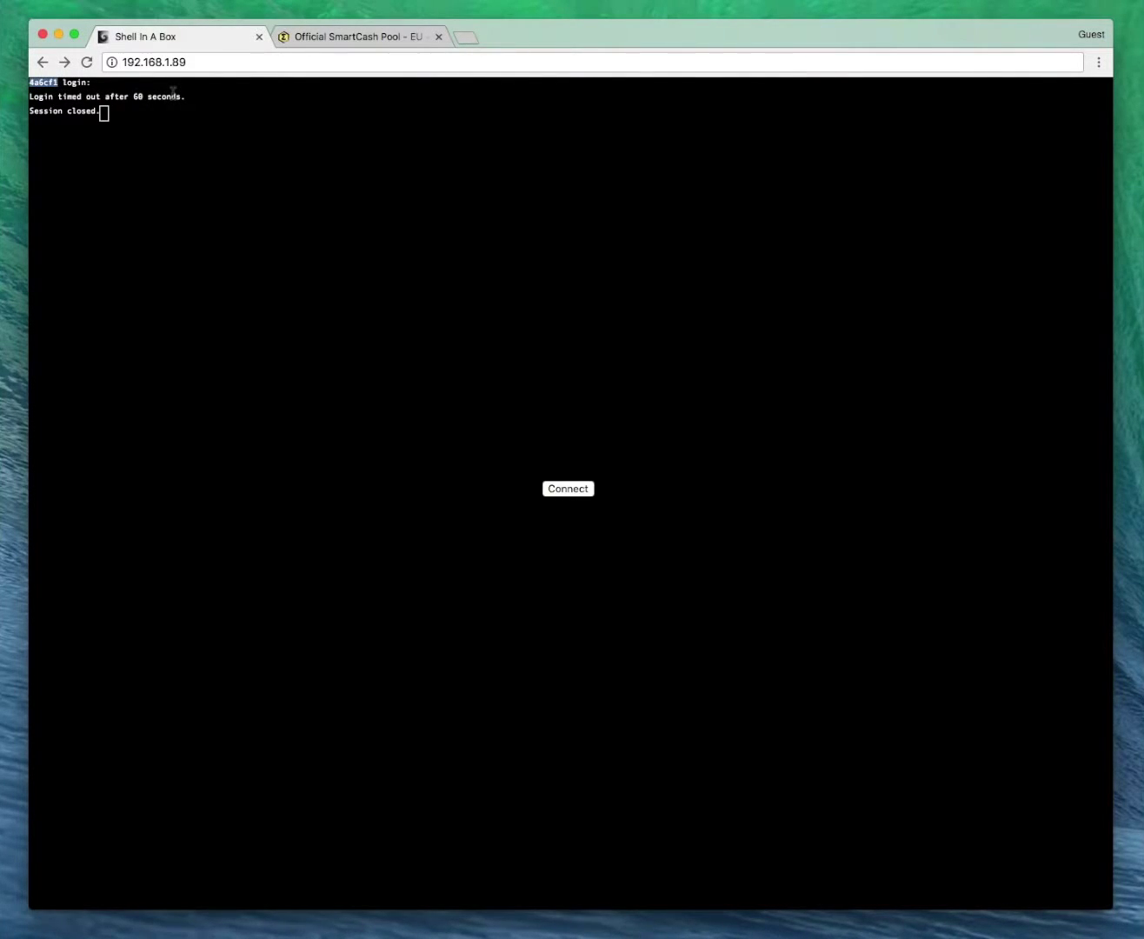
pyautogui.click(336, 39)
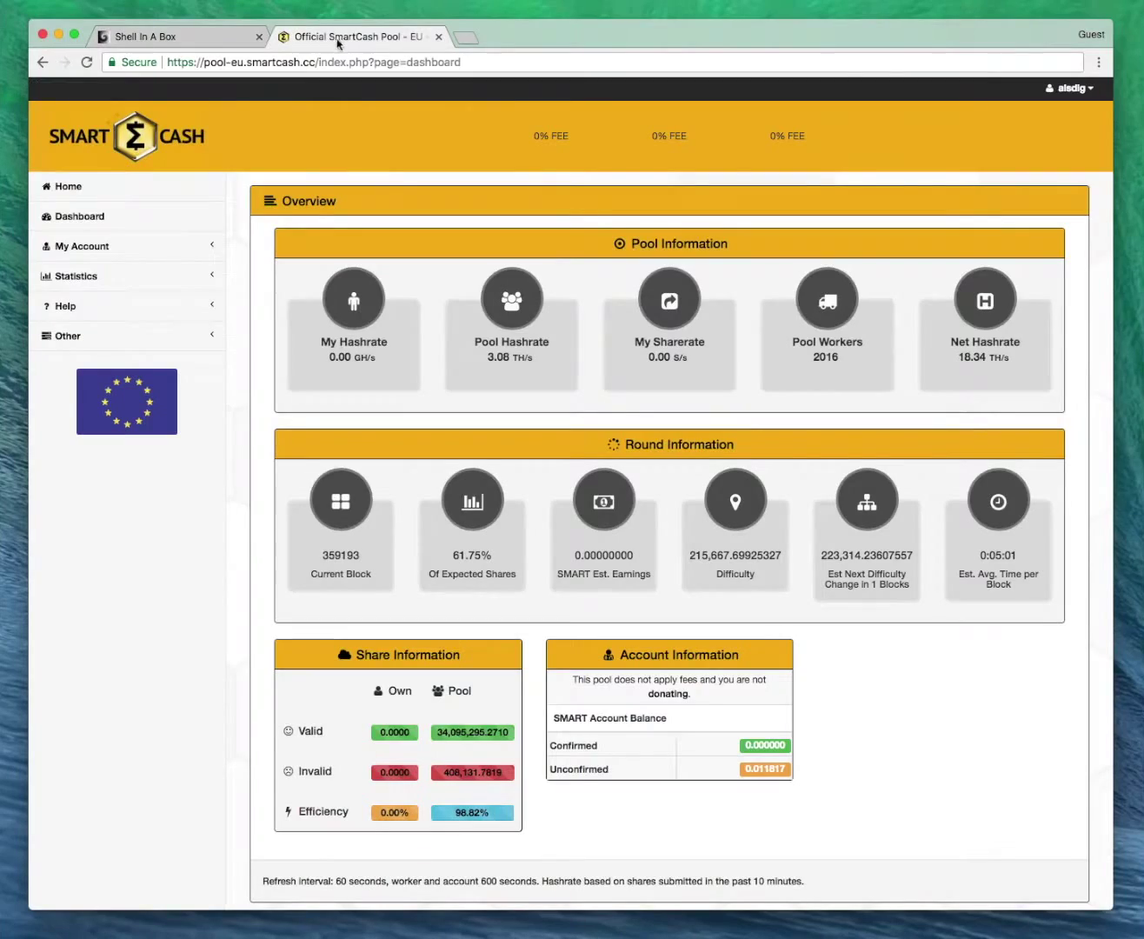
pyautogui.click(144, 248)
pyautogui.click(112, 310)
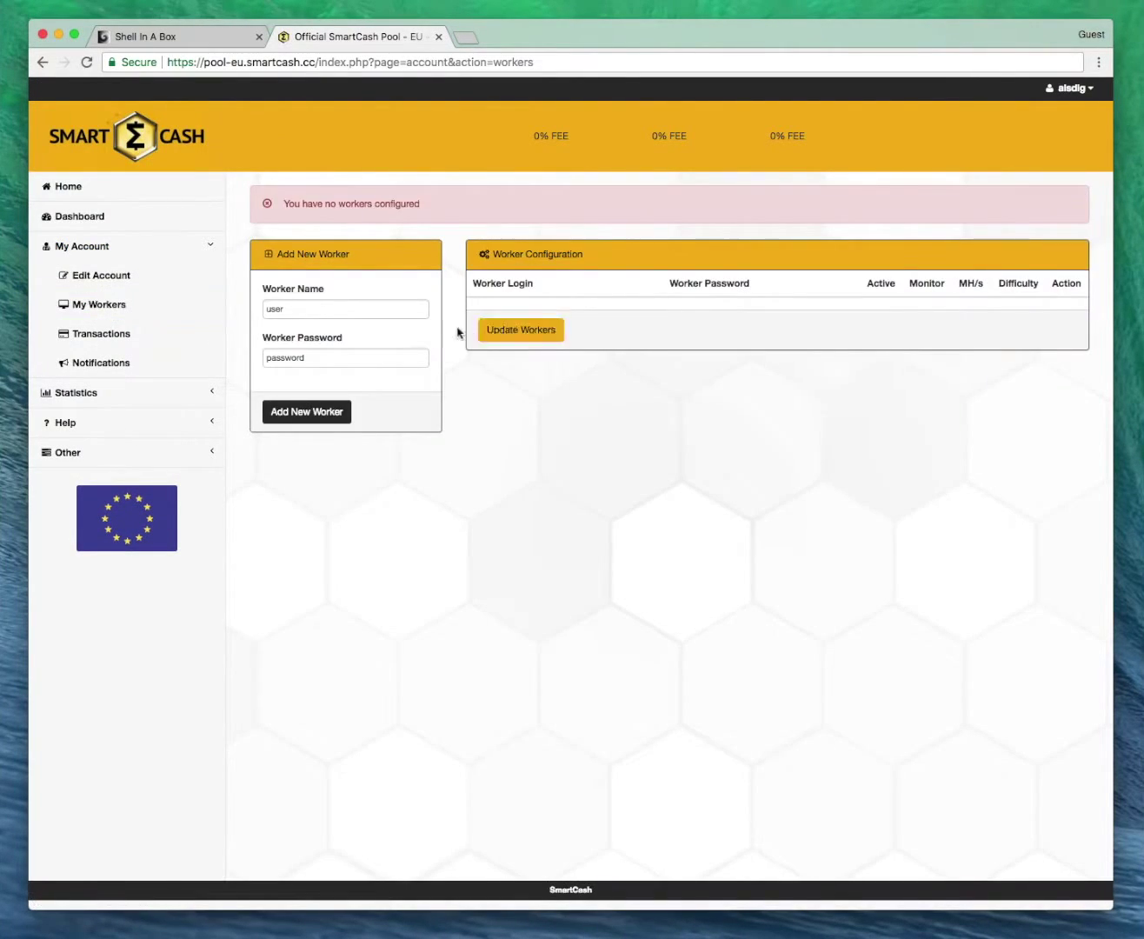
pyautogui.click(294, 308)
pyautogui.moveTo(294, 308); pyautogui.dragTo(249, 311)
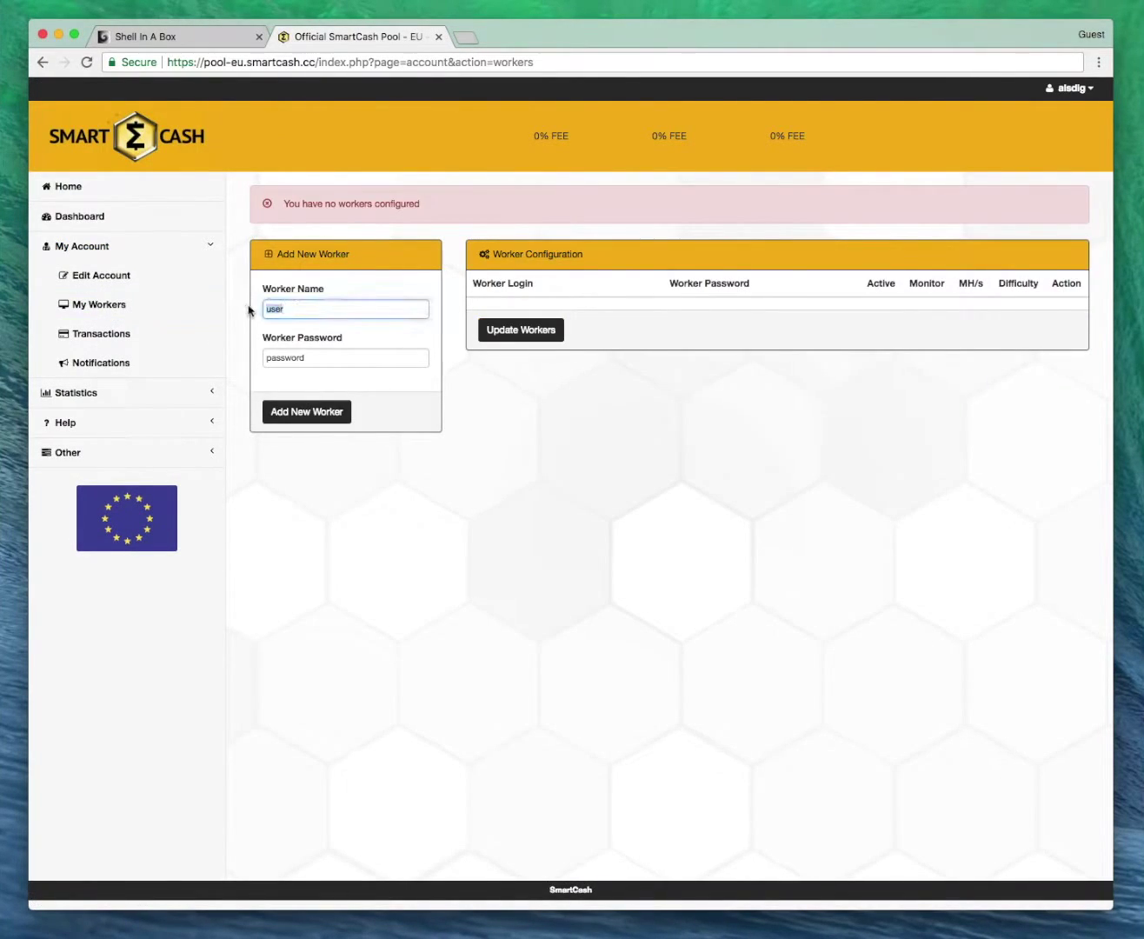
pyautogui.press('super+v')
pyautogui.moveTo(311, 358); pyautogui.dragTo(235, 360)
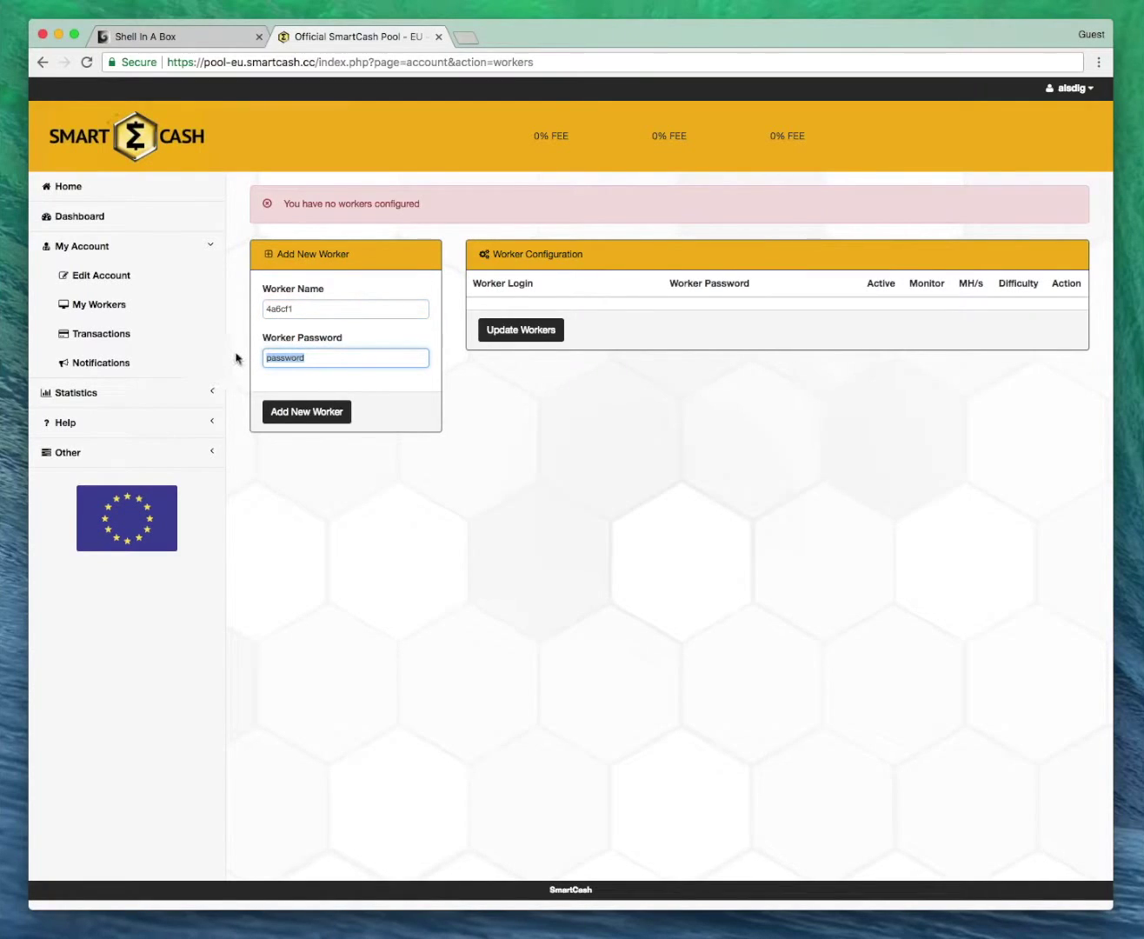
pyautogui.write('x')
pyautogui.click(325, 421)
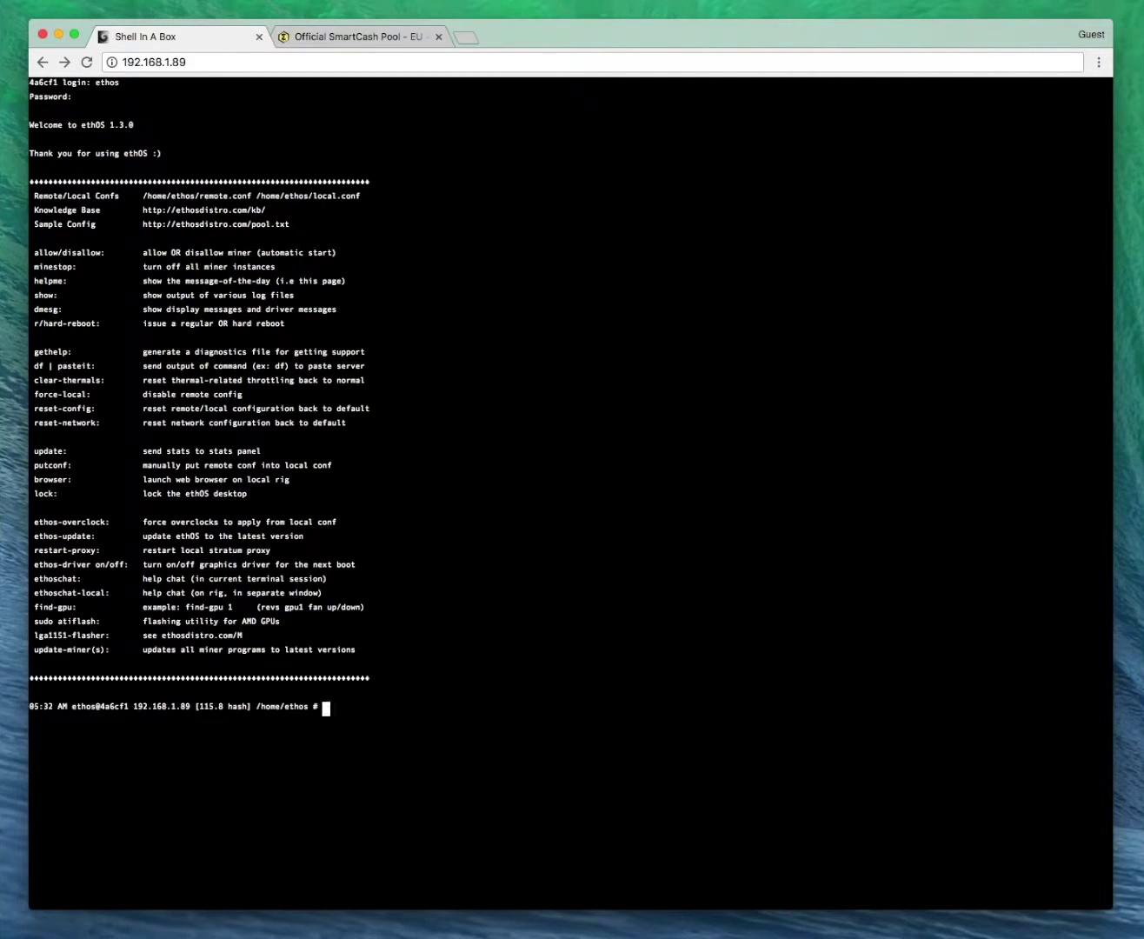
# Enter the command vi local.conf at the ethOS prompt
pyautogui.write('vi local.conf')
# Open local.conf in vi, past the swap-file warning, and move to the flags line
pyautogui.press('Return')
pyautogui.press('e')
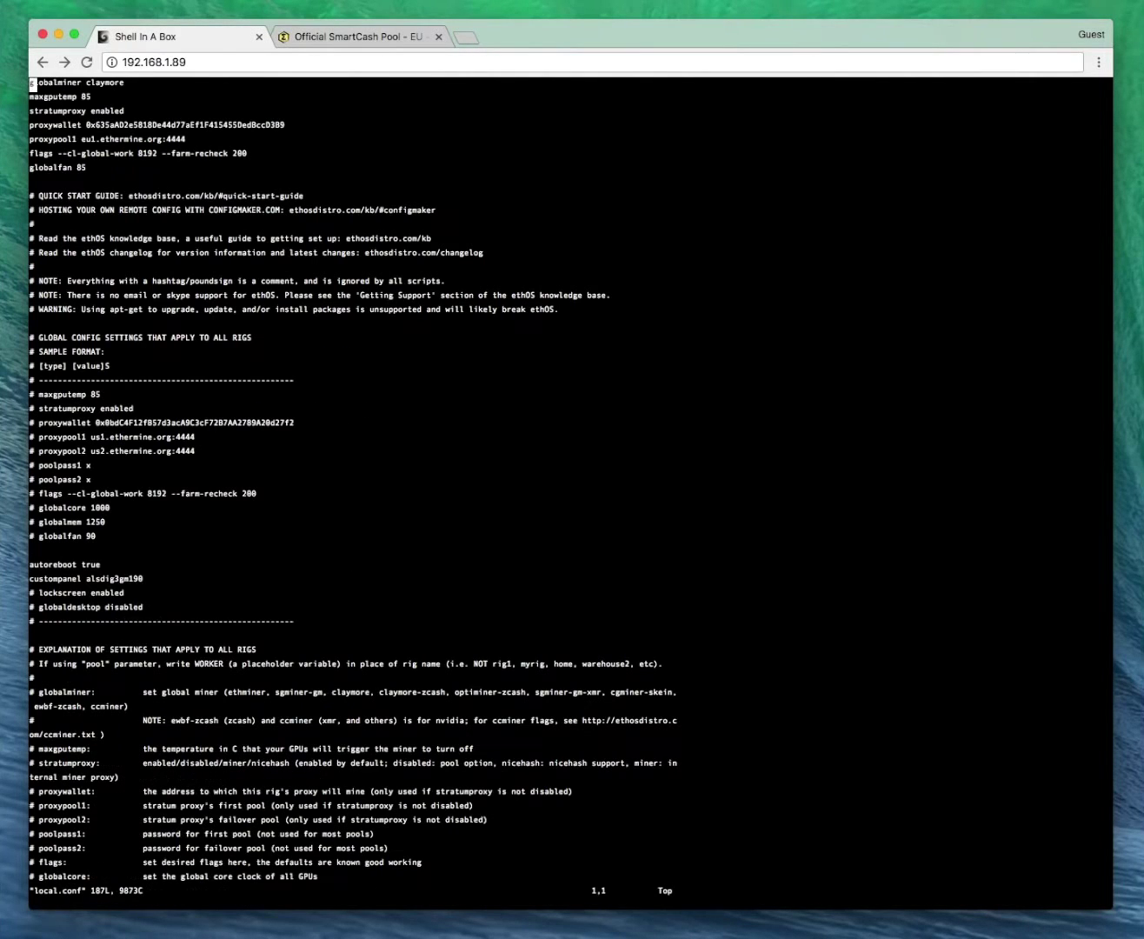
pyautogui.press('Down')
pyautogui.press('Down')
pyautogui.press('Down')
pyautogui.press('Down')
pyautogui.press('Down')
pyautogui.press('Right')
pyautogui.press('Right')
pyautogui.press('Right')
pyautogui.press('Right')
pyautogui.press('Right')
pyautogui.press('Right')
pyautogui.press('Right')
pyautogui.press('Right')
pyautogui.press('Right')
pyautogui.press('Right')
pyautogui.press('Right')
pyautogui.press('Down')
pyautogui.press('Down')
# Replace the cl-global-work value 8192 with 16387 in insert mode
pyautogui.press('i')
pyautogui.press('Up')
pyautogui.press('Up')
pyautogui.press('Right')
pyautogui.press('Right')
pyautogui.press('Right')
pyautogui.press('Right')
pyautogui.press('Right')
pyautogui.press('Right')
pyautogui.press('Right')
pyautogui.press('Right')
pyautogui.press('Right')
pyautogui.press('Right')
pyautogui.press('Right')
pyautogui.press('Right')
pyautogui.press('Right')
pyautogui.press('Right')
pyautogui.press('Right')
pyautogui.press('Right')
pyautogui.press('Right')
pyautogui.press('Right')
pyautogui.press('Right')
pyautogui.press('Right')
pyautogui.press('Right')
pyautogui.press('Right')
pyautogui.press('Right')
pyautogui.press('Right')
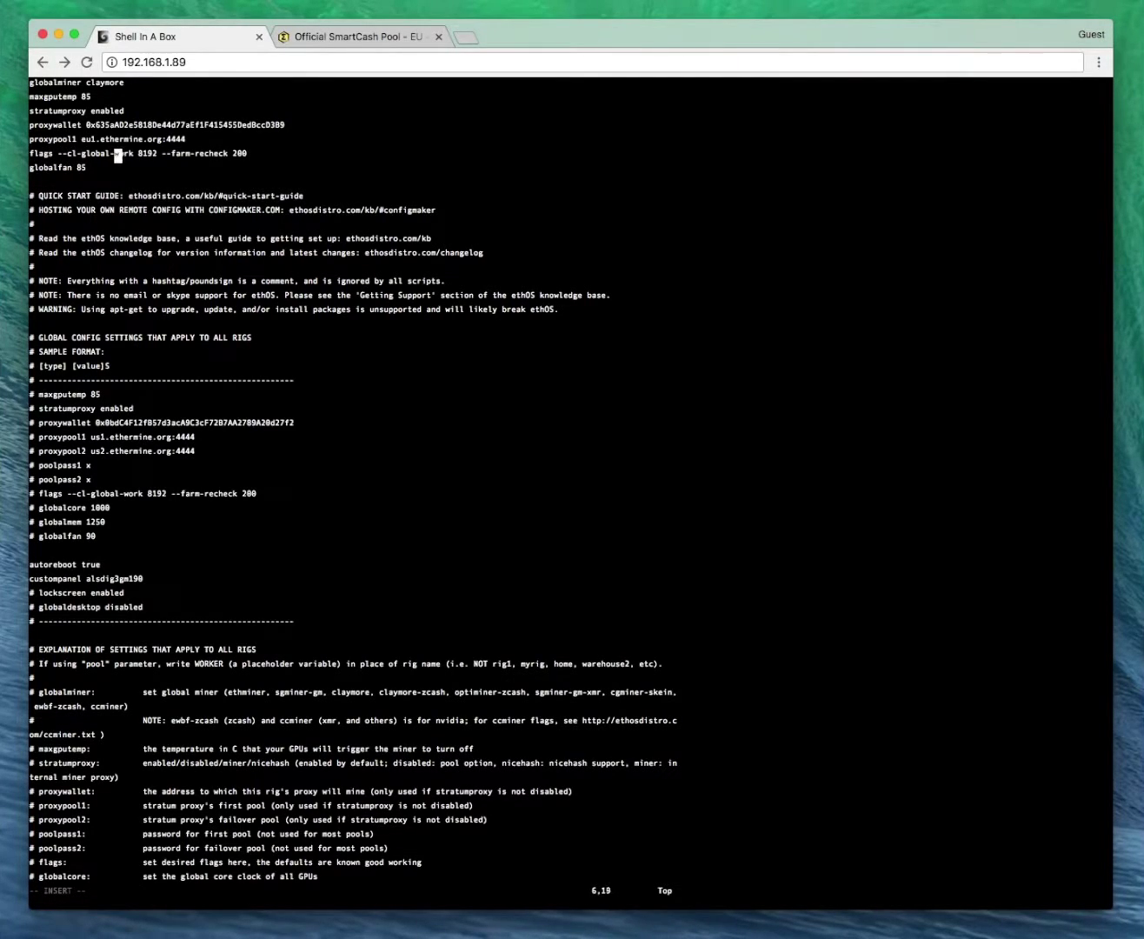
pyautogui.press('Right')
pyautogui.press('Right')
pyautogui.press('Right')
pyautogui.press('BackSpace')
pyautogui.press('BackSpace')
pyautogui.press('BackSpace')
pyautogui.press('BackSpace')
pyautogui.write('16387')
pyautogui.press('Down')
pyautogui.press('Down')
# Below globalfan 85, add dualminer enabled, dualminer-coin keccak, and start a dualminer-pool line
pyautogui.press('Return')
pyautogui.press('Return')
pyautogui.press('Return')
pyautogui.press('Up')
pyautogui.press('Up')
pyautogui.press('Up')
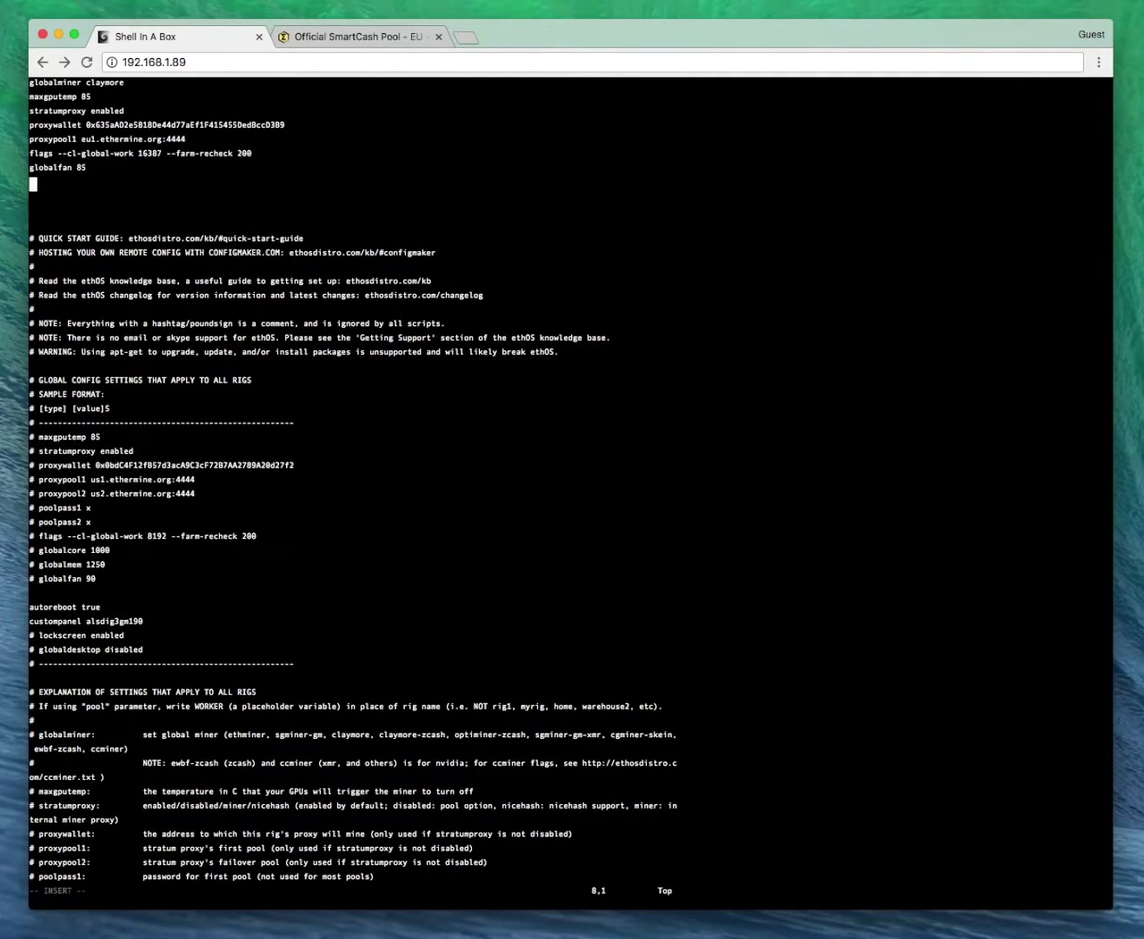
pyautogui.write('dualminer enabled')
pyautogui.press('Return')
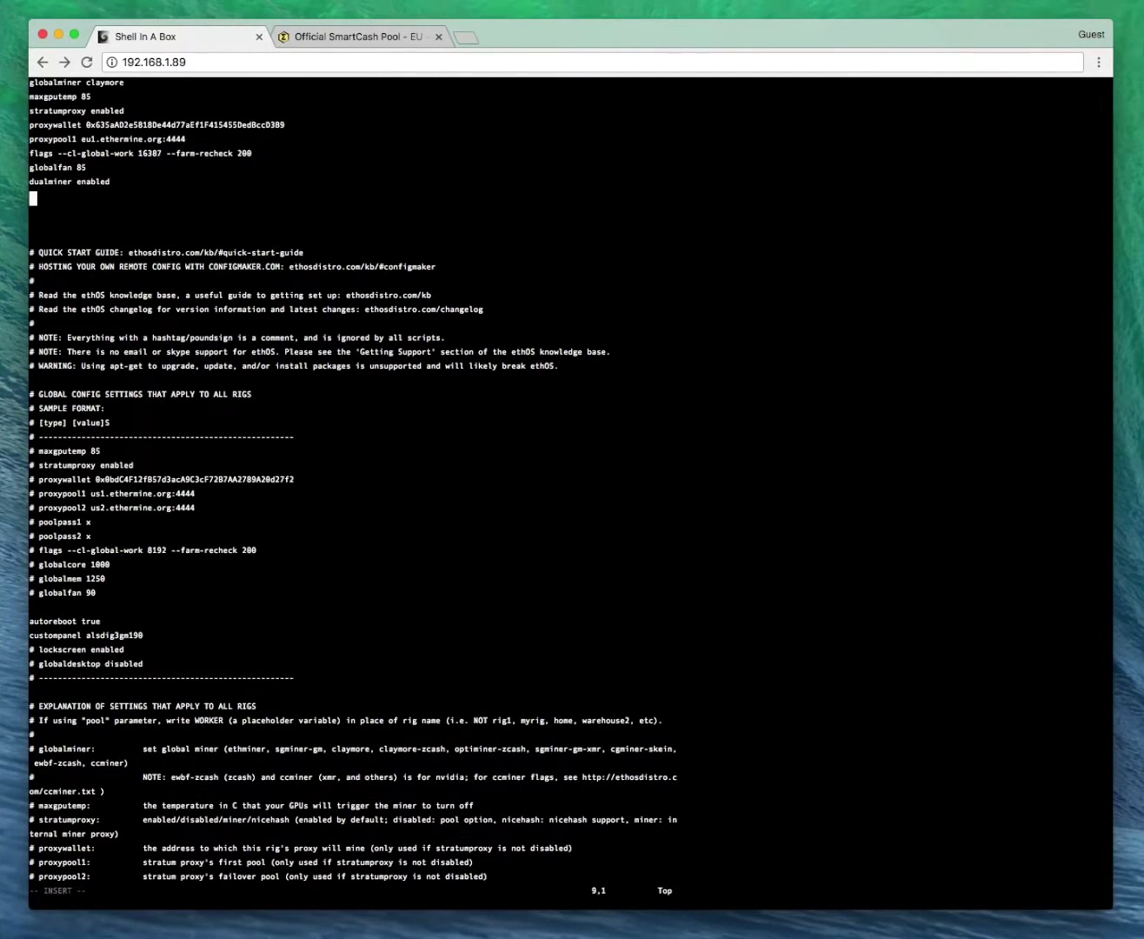
pyautogui.write('dualminer-coin keccak')
pyautogui.press('Return')
pyautogui.write('dual')
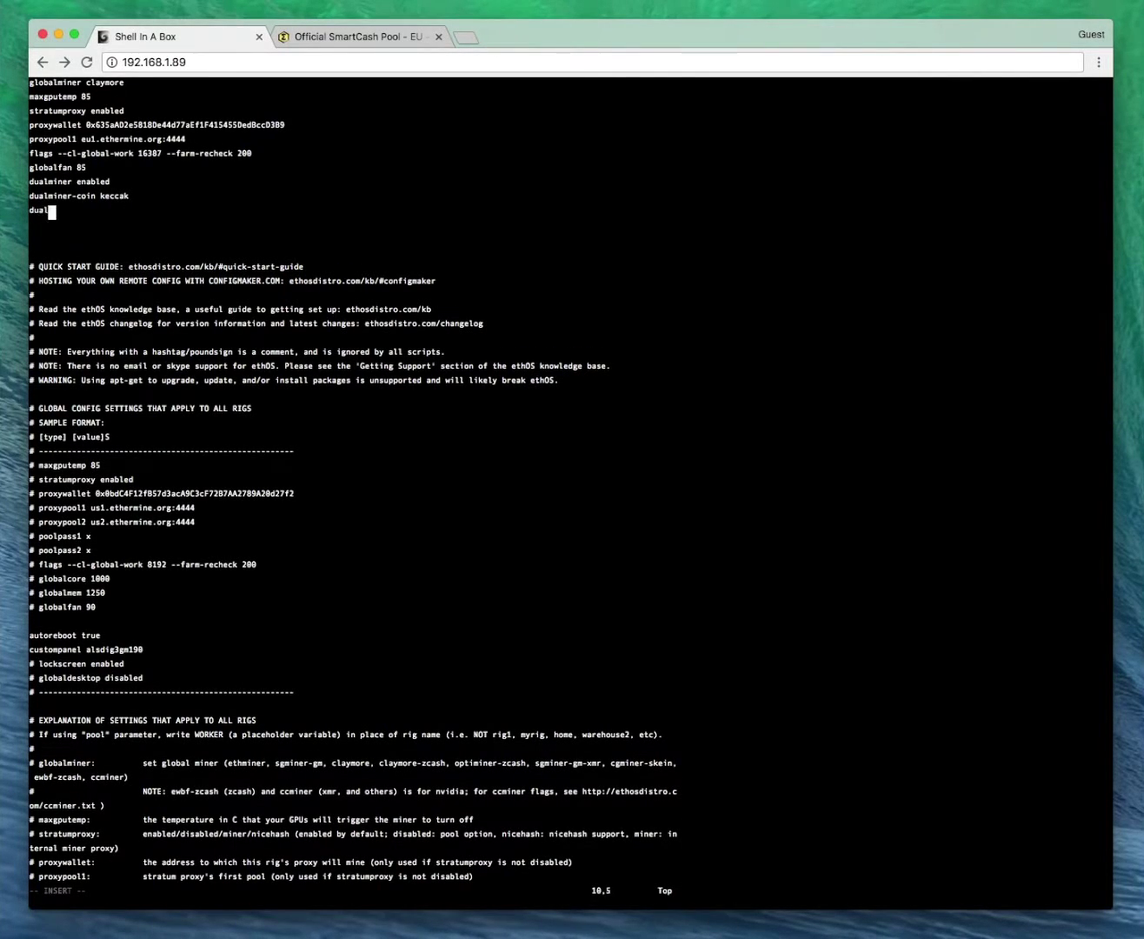
pyautogui.write('miner-pool')
# Copy stratum+tcp://pool-eu.smartcash.cc:3333 from the SmartCash Pool getting-started guide
pyautogui.click(358, 43)
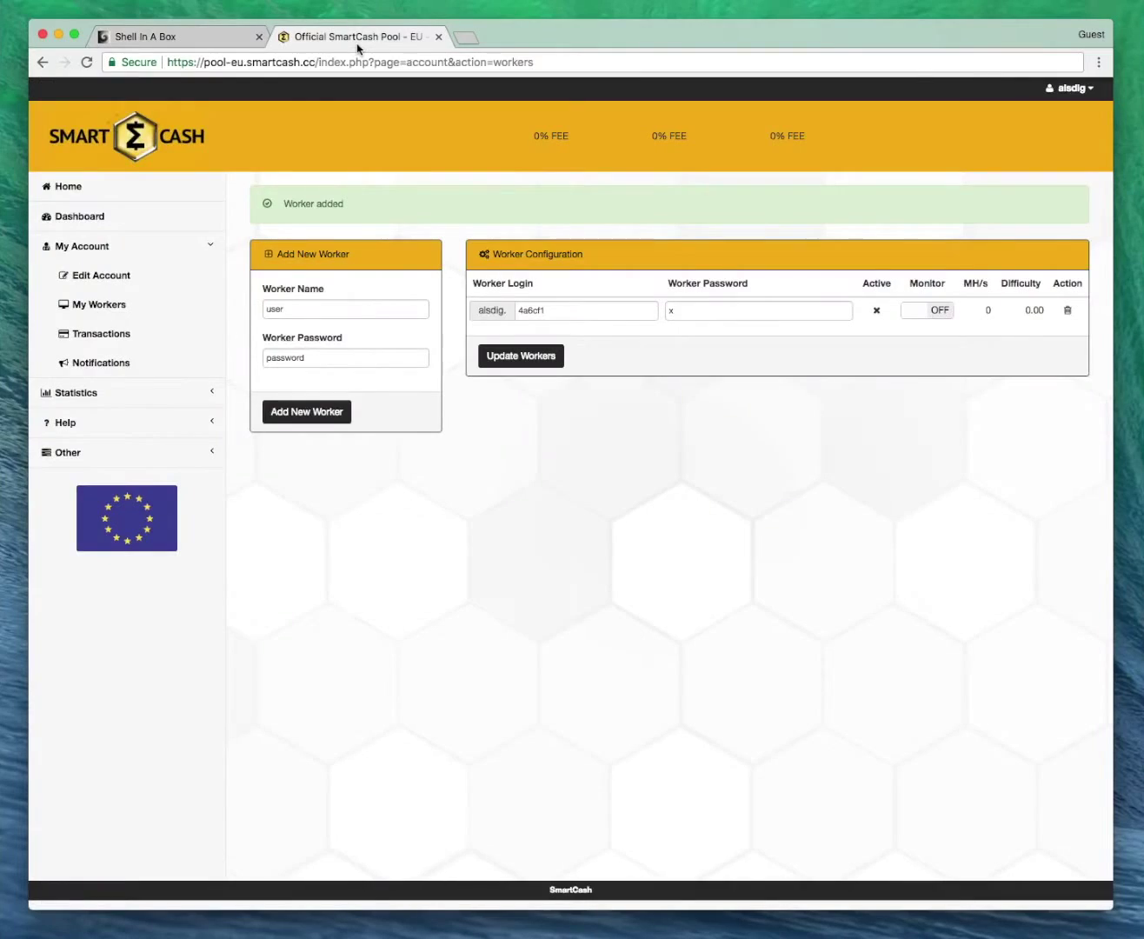
pyautogui.click(105, 217)
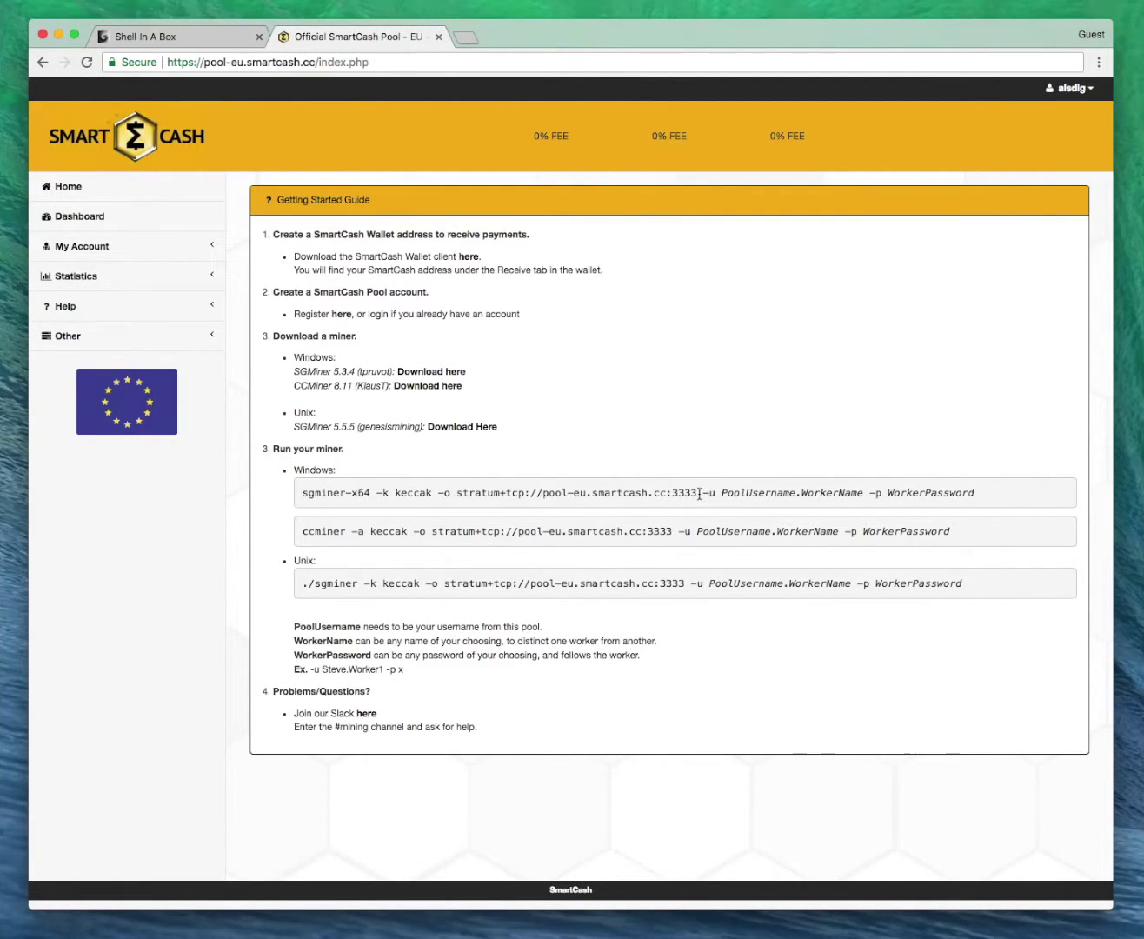
pyautogui.moveTo(700, 492); pyautogui.dragTo(457, 492)
pyautogui.press('super+c')
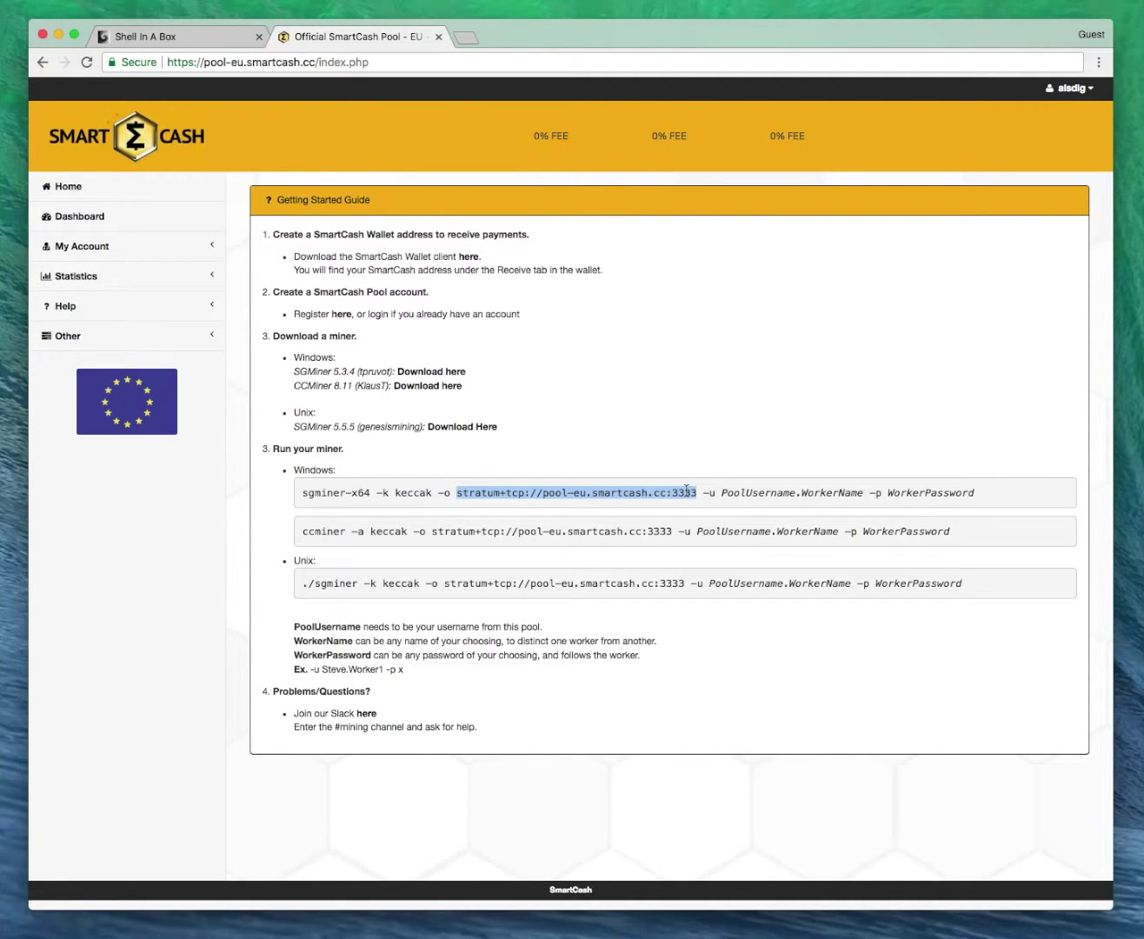
# Paste the stratum address onto the dualminer-pool line and begin a dualminer-wallet line
pyautogui.click(157, 37)
pyautogui.rightClick(104, 211)
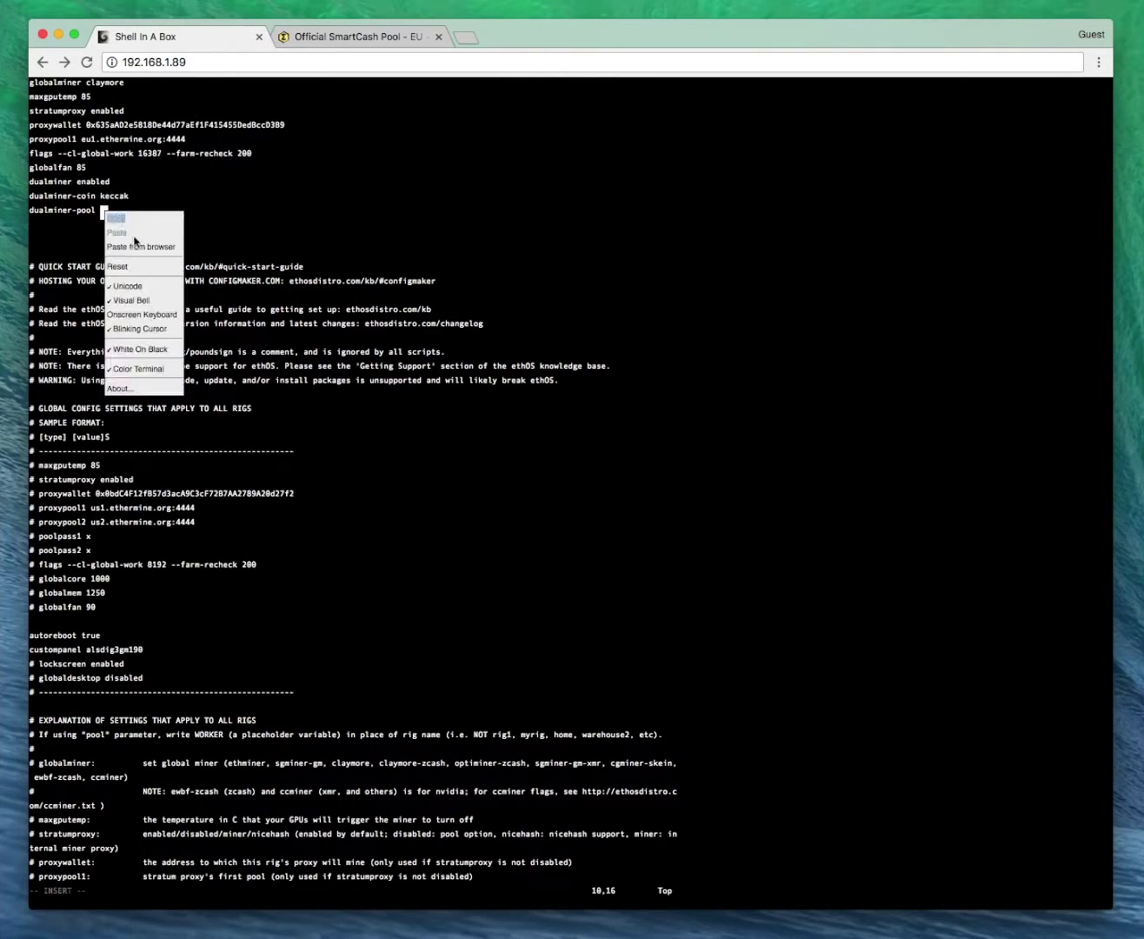
pyautogui.click(139, 247)
pyautogui.press('super+v')
pyautogui.click(730, 191)
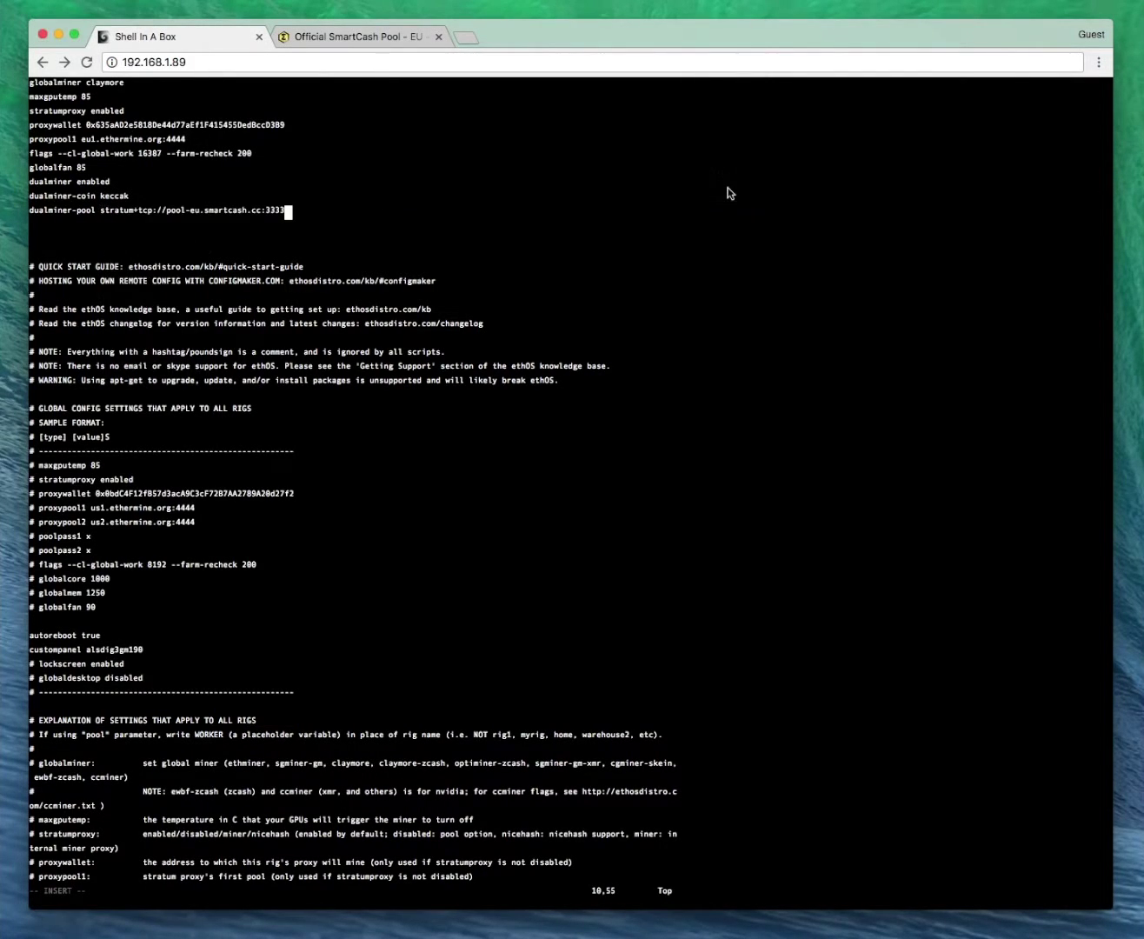
pyautogui.press('Return')
pyautogui.write('dual')
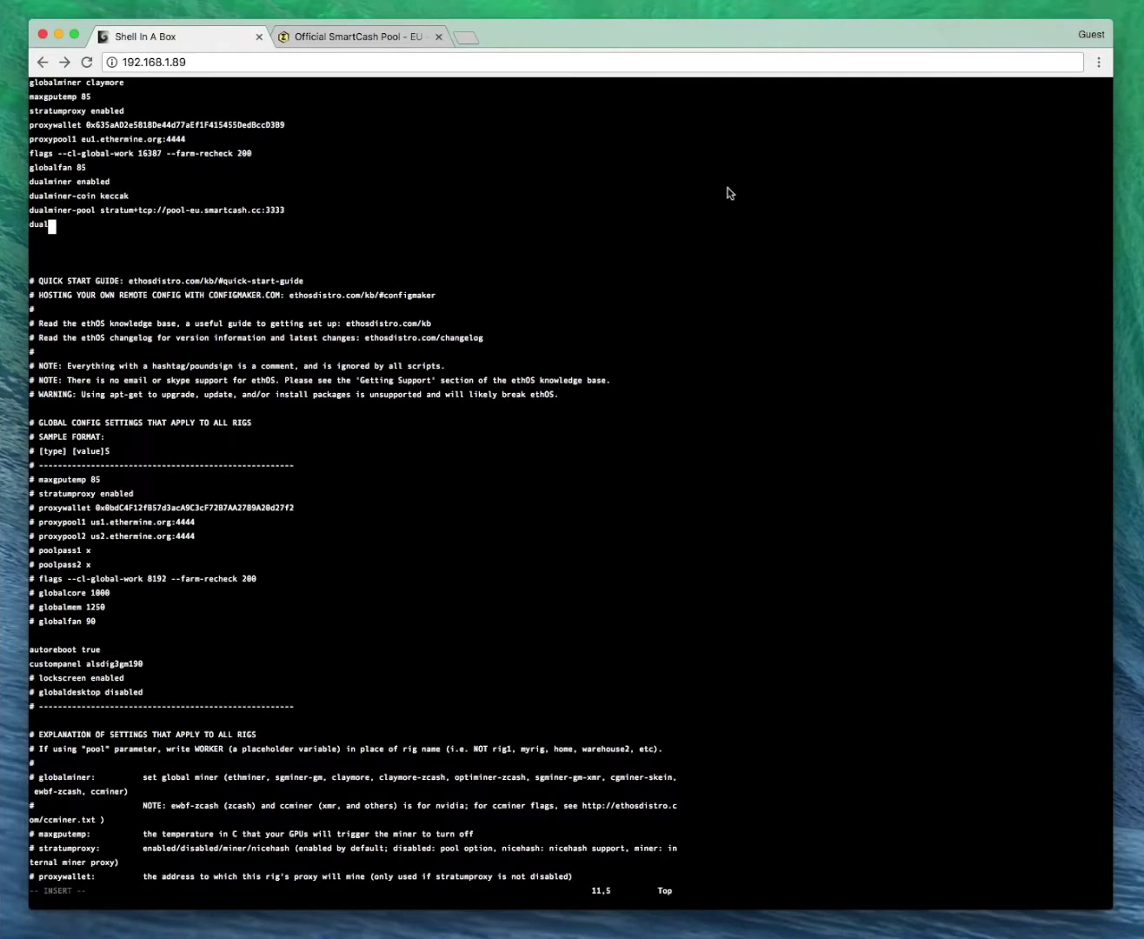
pyautogui.write('miner-wallet')
# Finish dualminer-wallet with the pool username and add a dualminer-poolpass x line
pyautogui.click(349, 37)
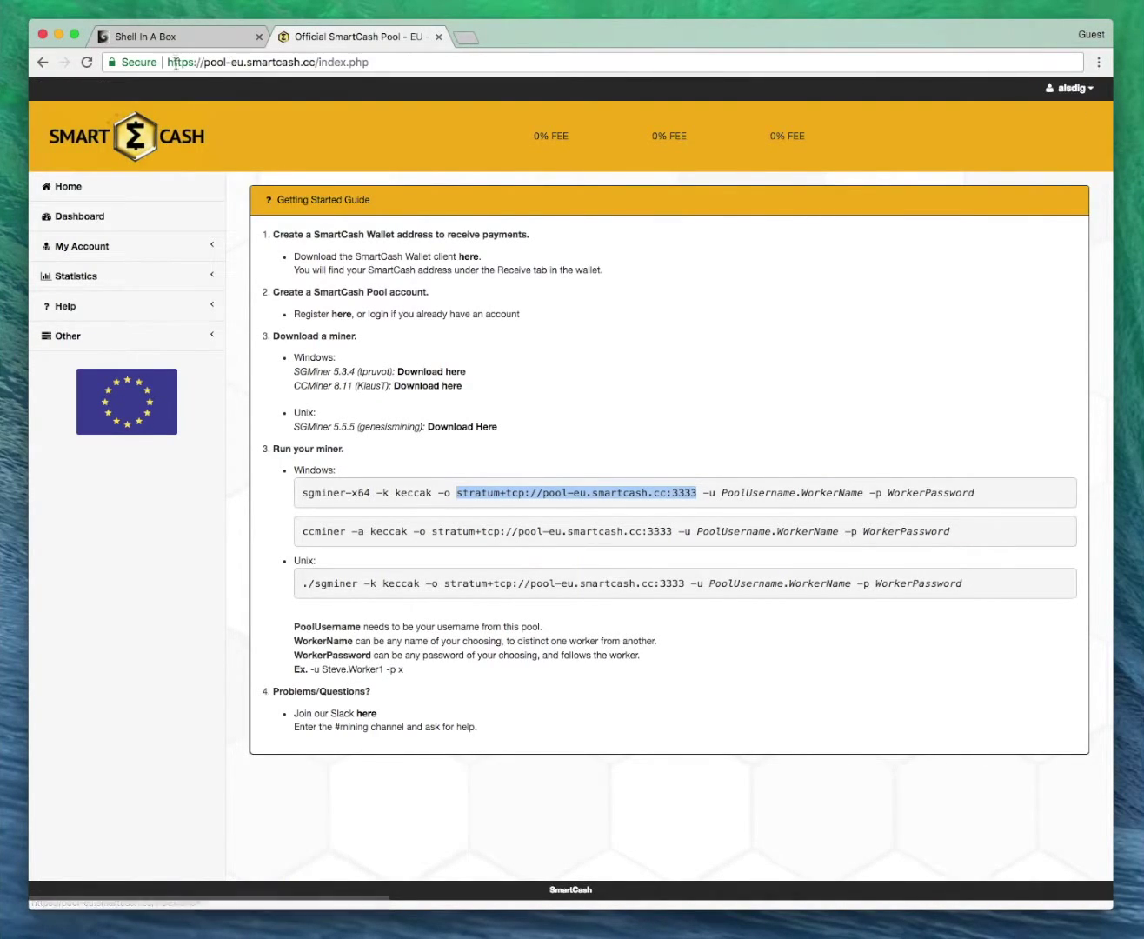
pyautogui.click(171, 38)
pyautogui.write('alsid')
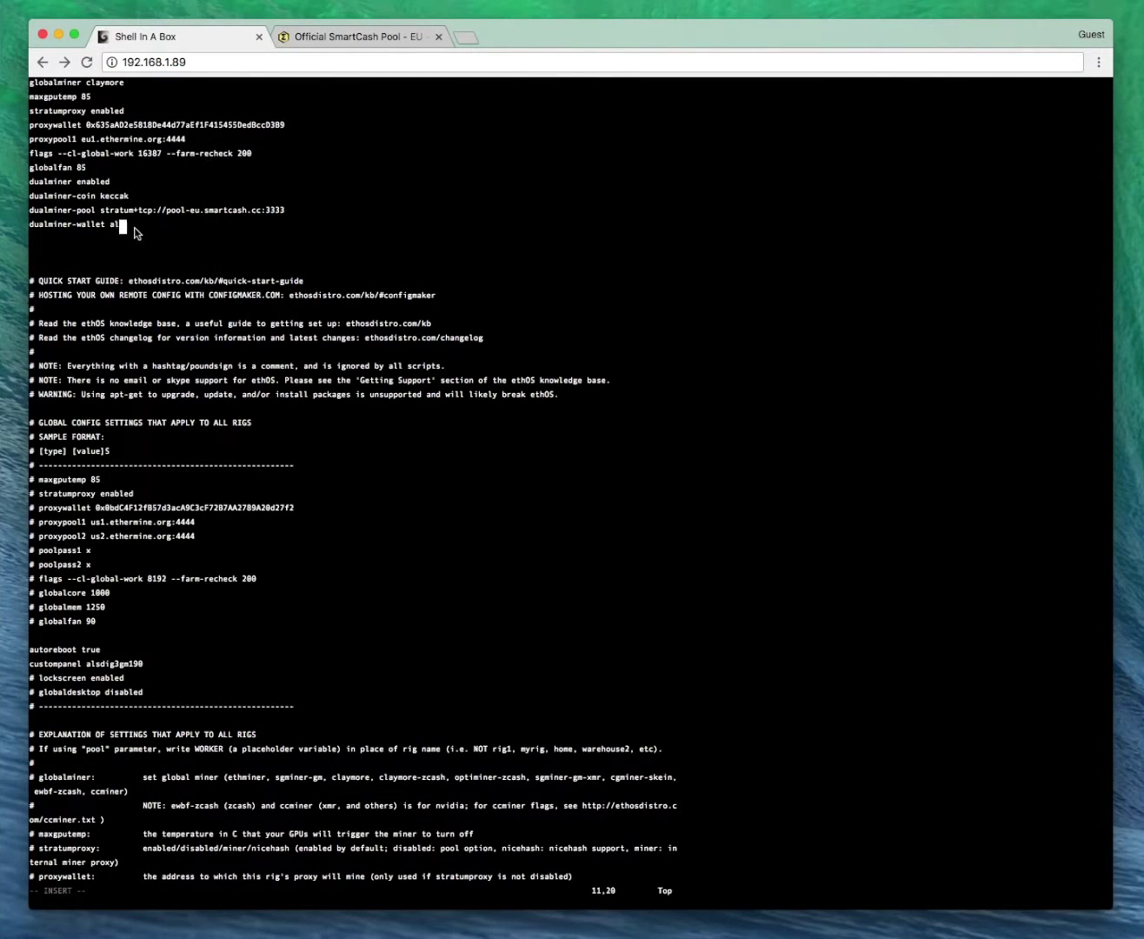
pyautogui.press('BackSpace')
pyautogui.press('BackSpace')
pyautogui.write('dig')
pyautogui.press('Return')
pyautogui.write('dual')
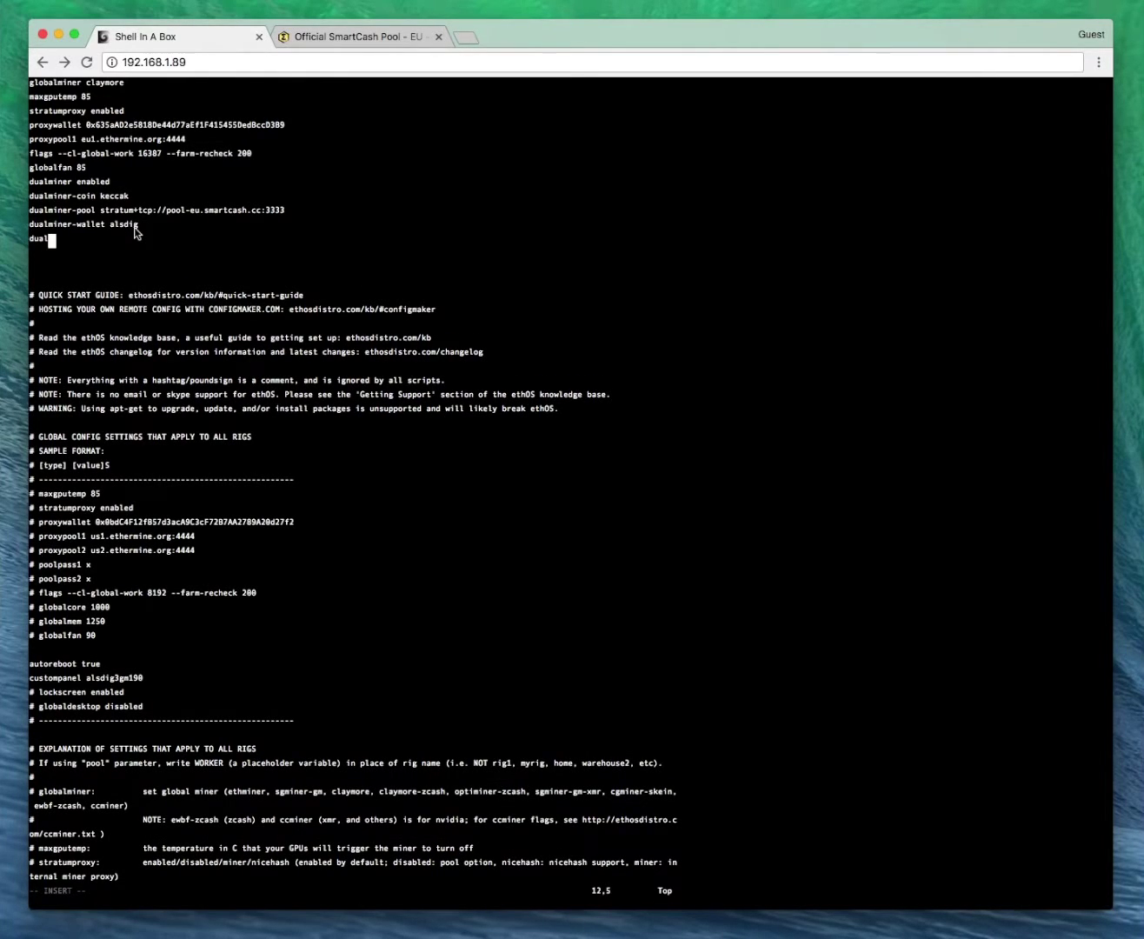
pyautogui.write('miner-poolpass x')
pyautogui.press('Return')
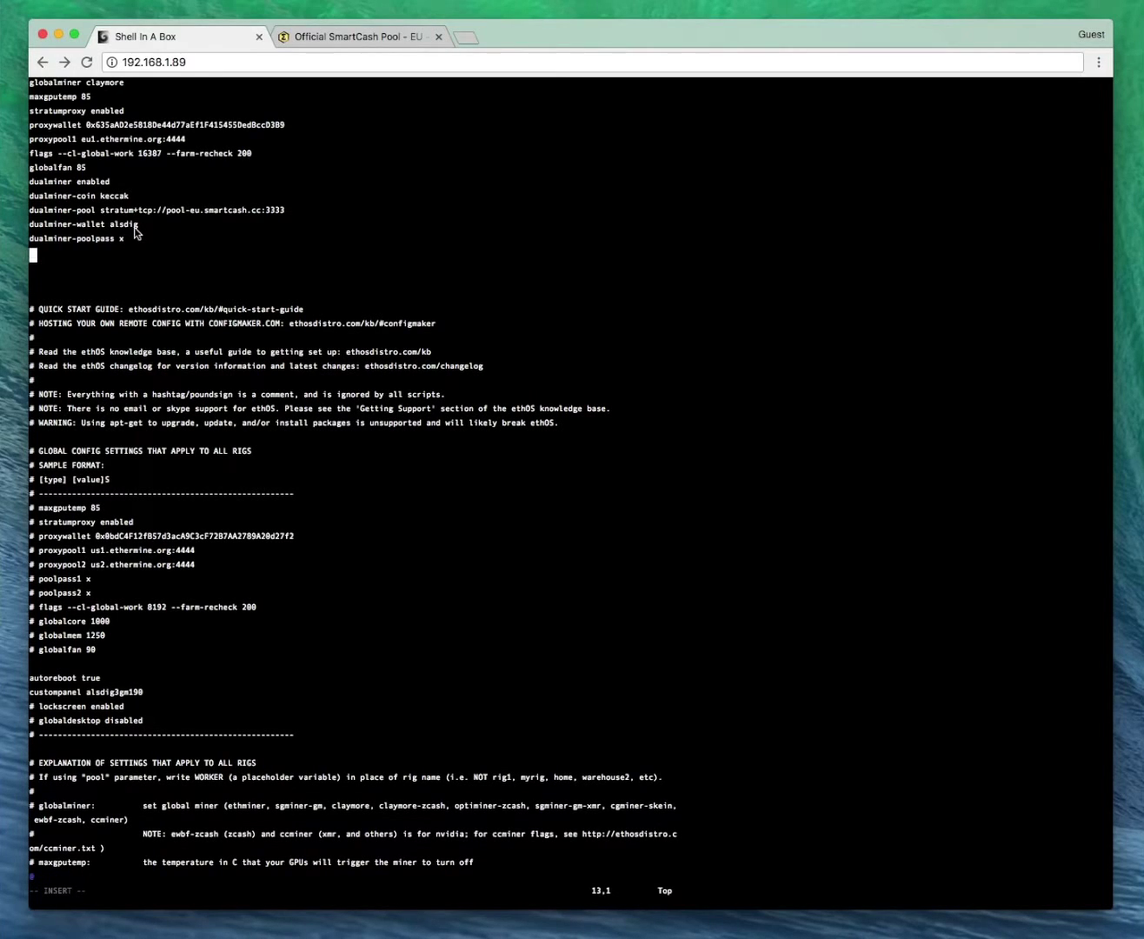
# Add claymore=flags -dcri 5 and remove the stray blank lines below it
pyautogui.write('claymore=flags -dcri 5')
pyautogui.press('Return')
pyautogui.press('Return')
pyautogui.press('BackSpace')
pyautogui.press('BackSpace')
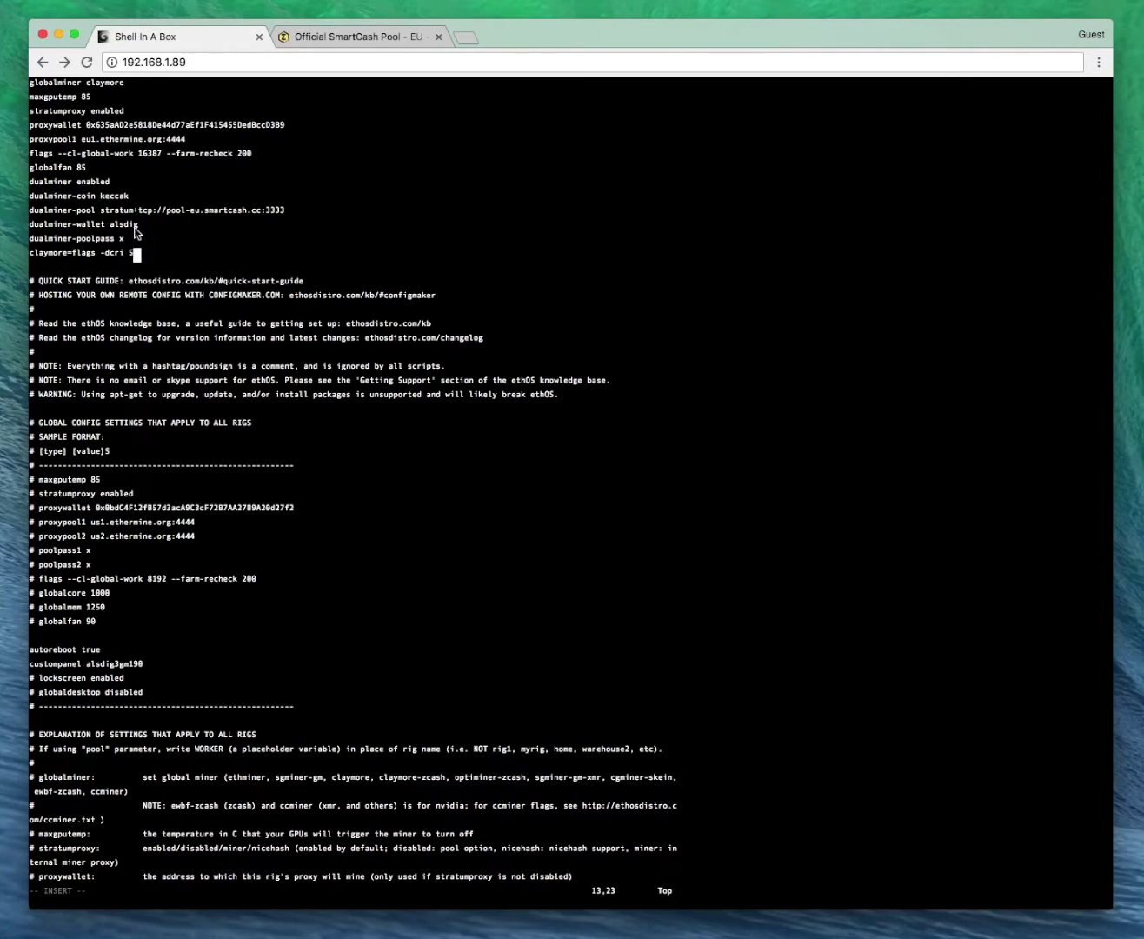
pyautogui.press('Up')
pyautogui.press('Up')
pyautogui.press('Up')
pyautogui.press('Up')
pyautogui.press('Up')
pyautogui.press('Up')
pyautogui.press('Up')
pyautogui.press('Up')
pyautogui.press('Down')
pyautogui.press('Down')
pyautogui.press('Down')
pyautogui.press('Down')
pyautogui.press('Down')
pyautogui.press('Down')
pyautogui.press('Down')
pyautogui.press('Down')
# Save local.conf and exit vi with :wq
pyautogui.press('Escape')
pyautogui.press('Escape')
pyautogui.write(':wq')
pyautogui.press('Return')
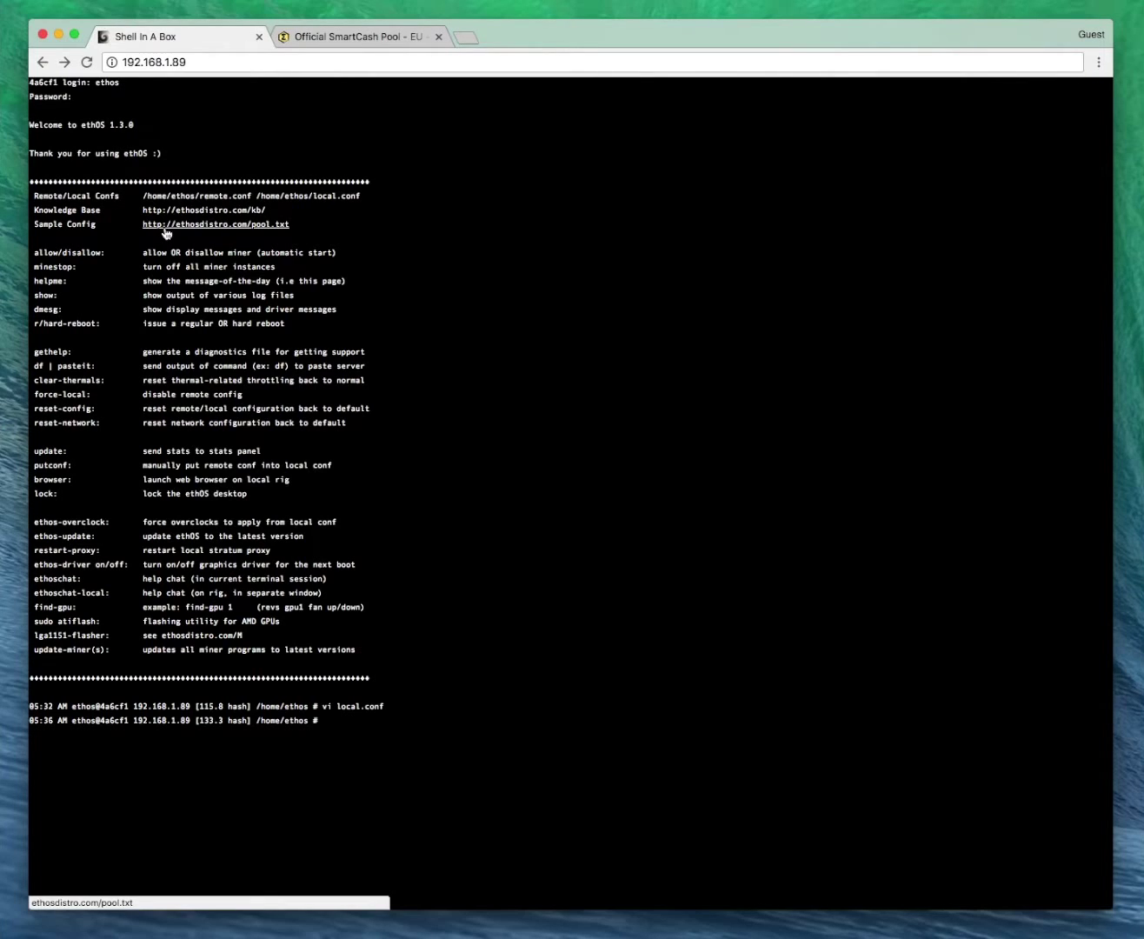
# Reboot the rig with the r command
pyautogui.write('r')
pyautogui.press('Return')
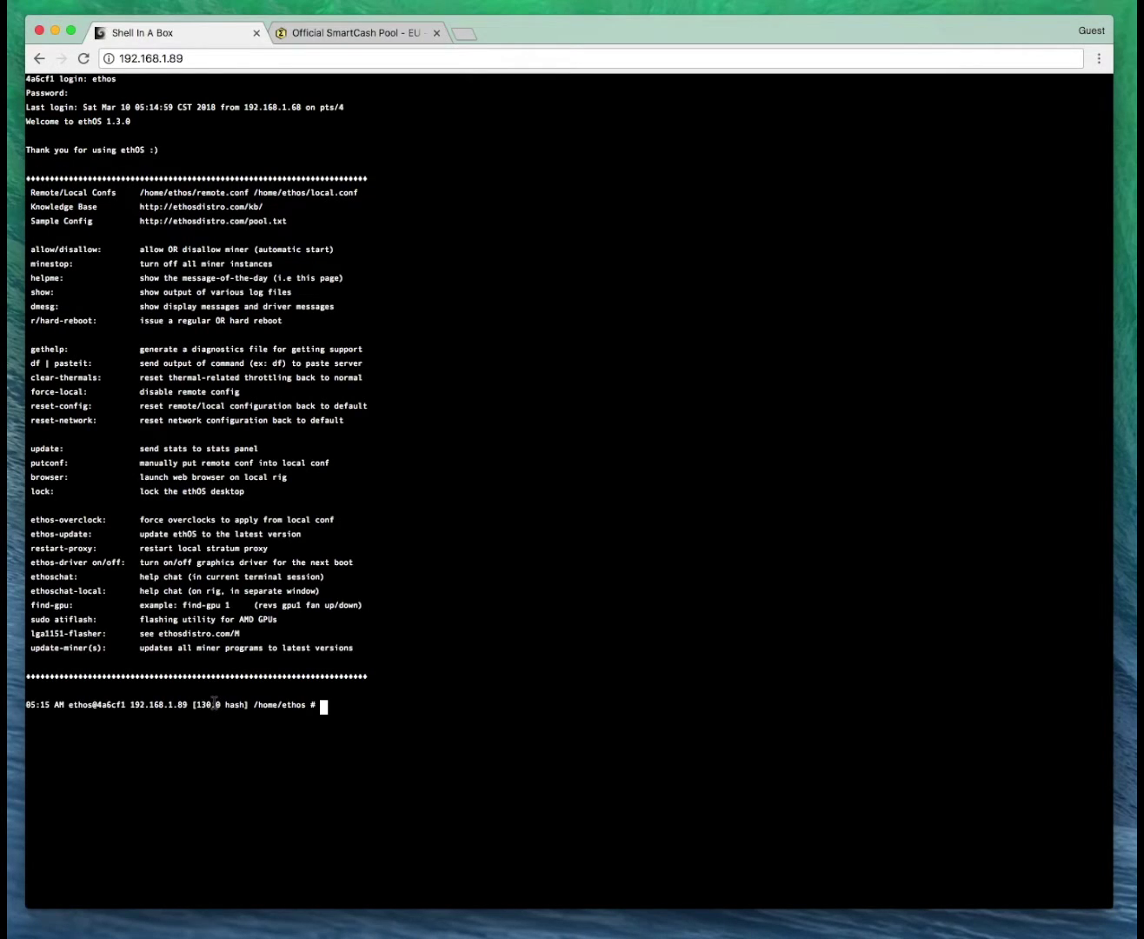
# Run show stats and highlight the per-GPU miner_hashes and dualminer_hashes values
pyautogui.write('show stat')
pyautogui.press('Return')
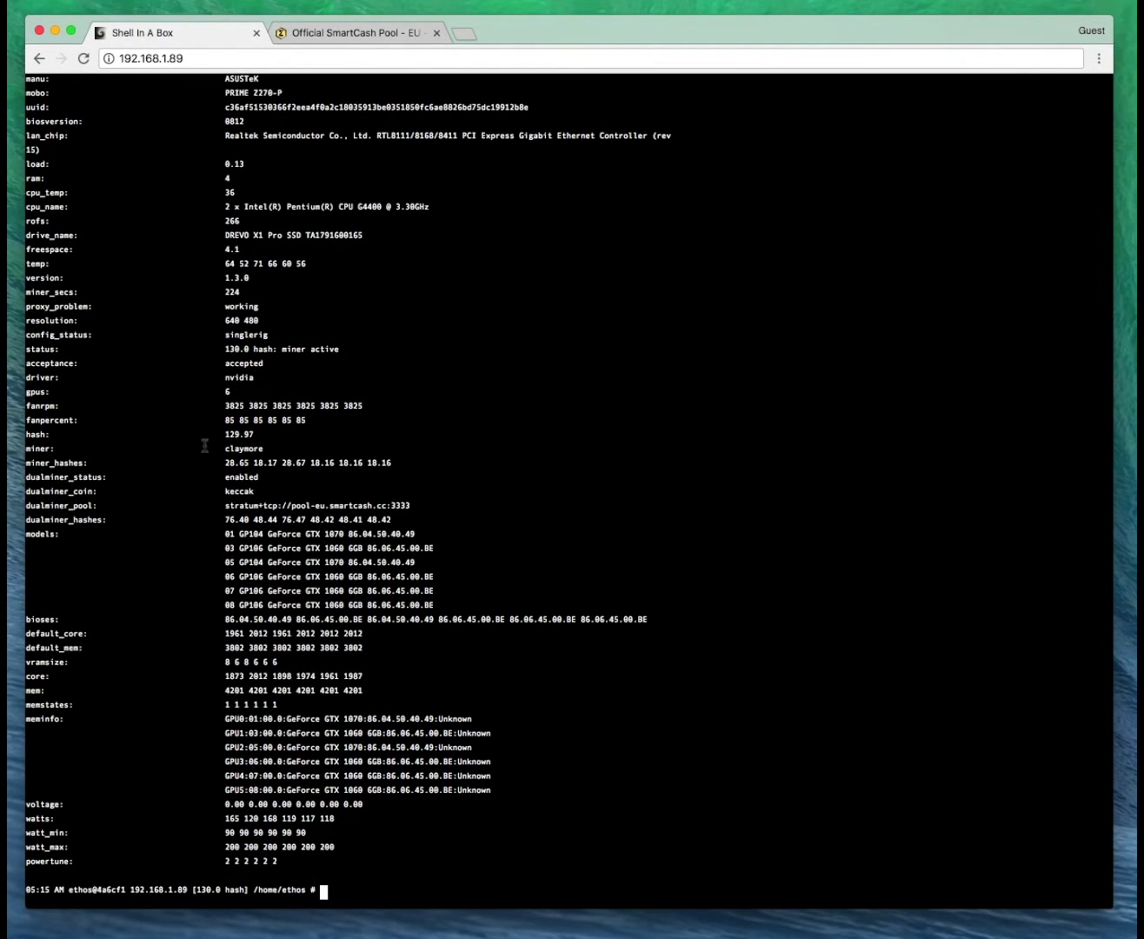
pyautogui.moveTo(226, 461); pyautogui.dragTo(400, 463)
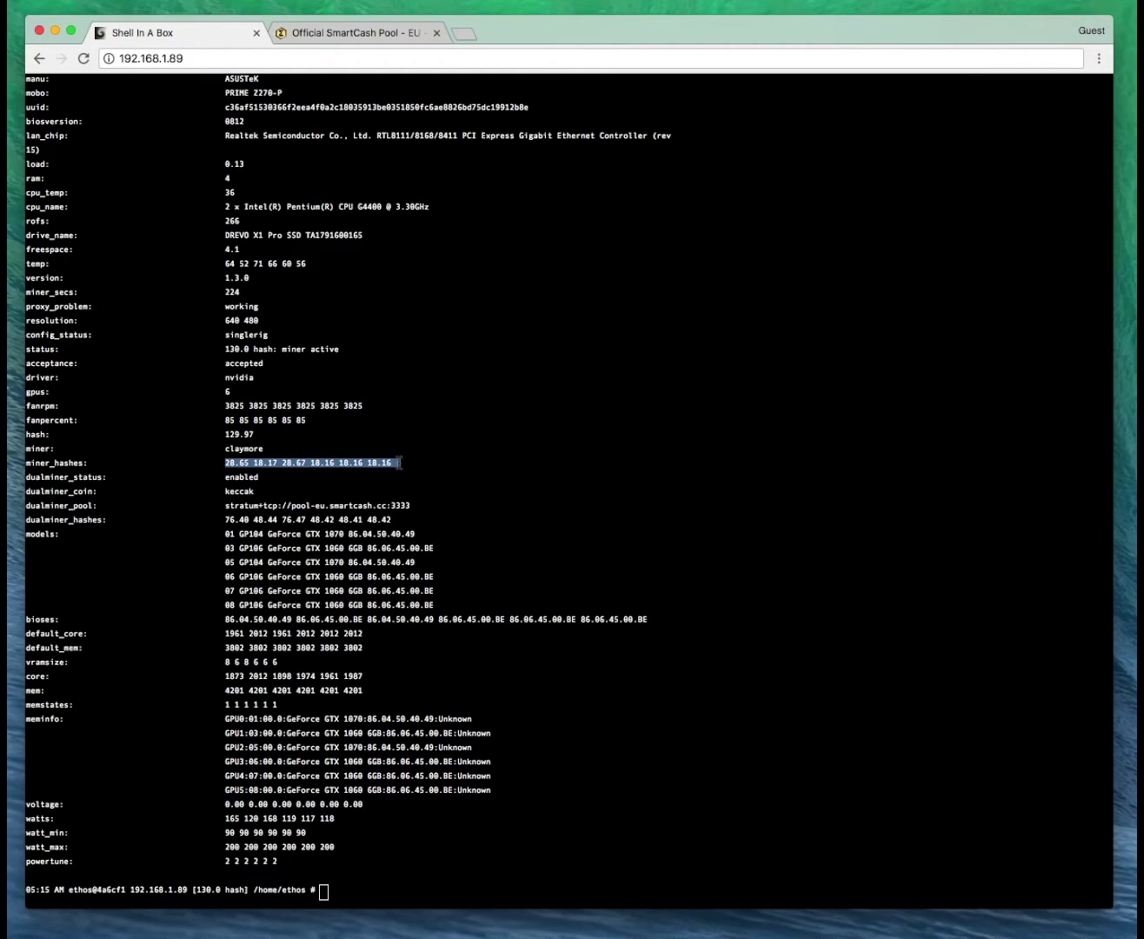
pyautogui.click(224, 521)
pyautogui.moveTo(224, 521); pyautogui.dragTo(391, 520)
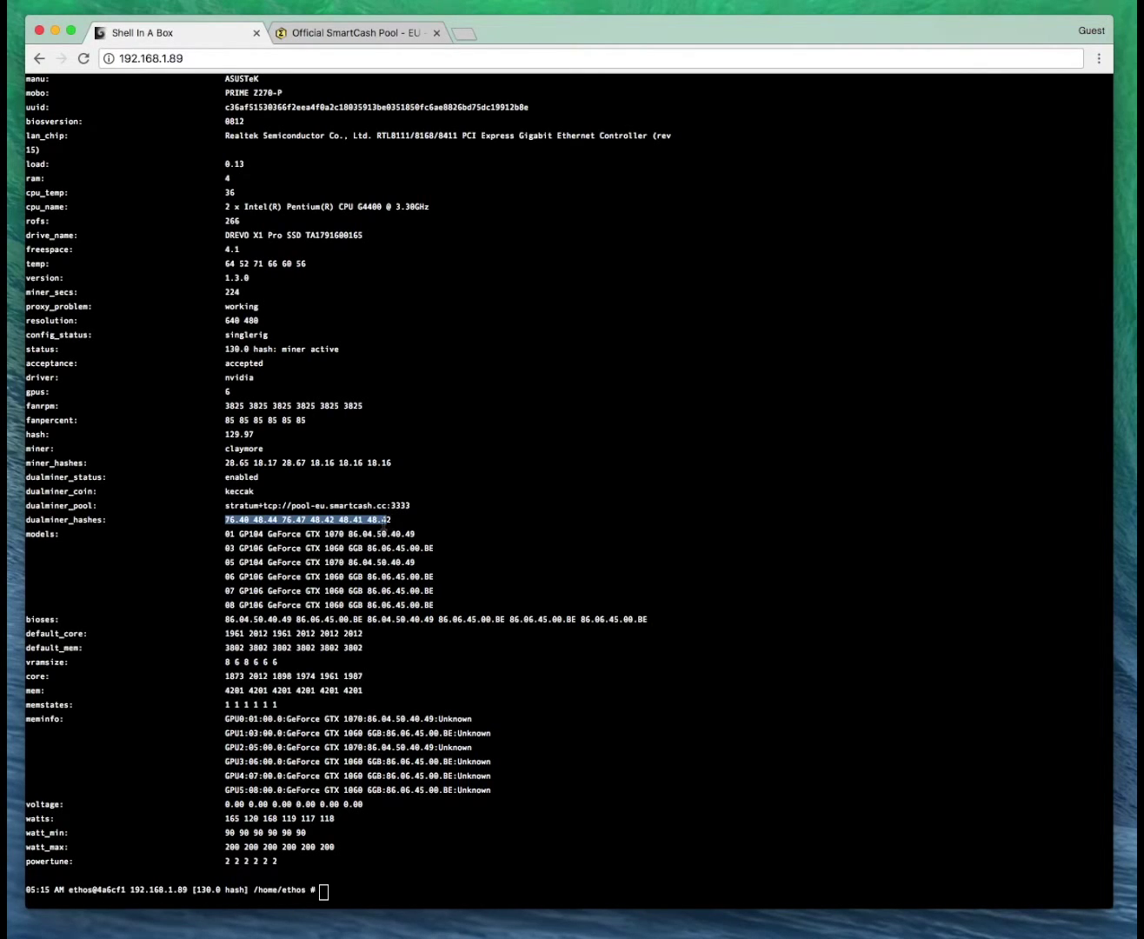
pyautogui.click(354, 40)
# Reload the pool dashboard and open My Workers to see the rig's worker at 115,022 MH/s
pyautogui.click(346, 55)
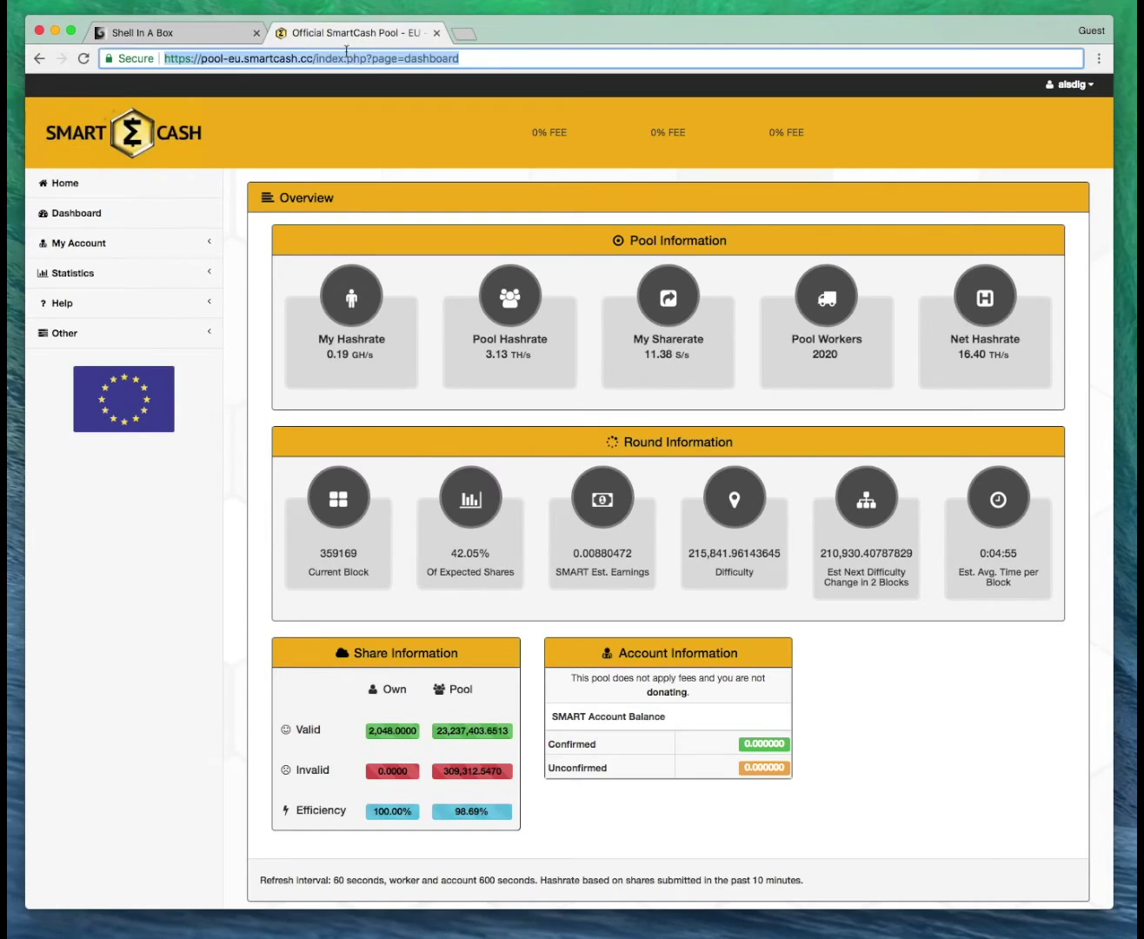
pyautogui.press('Return')
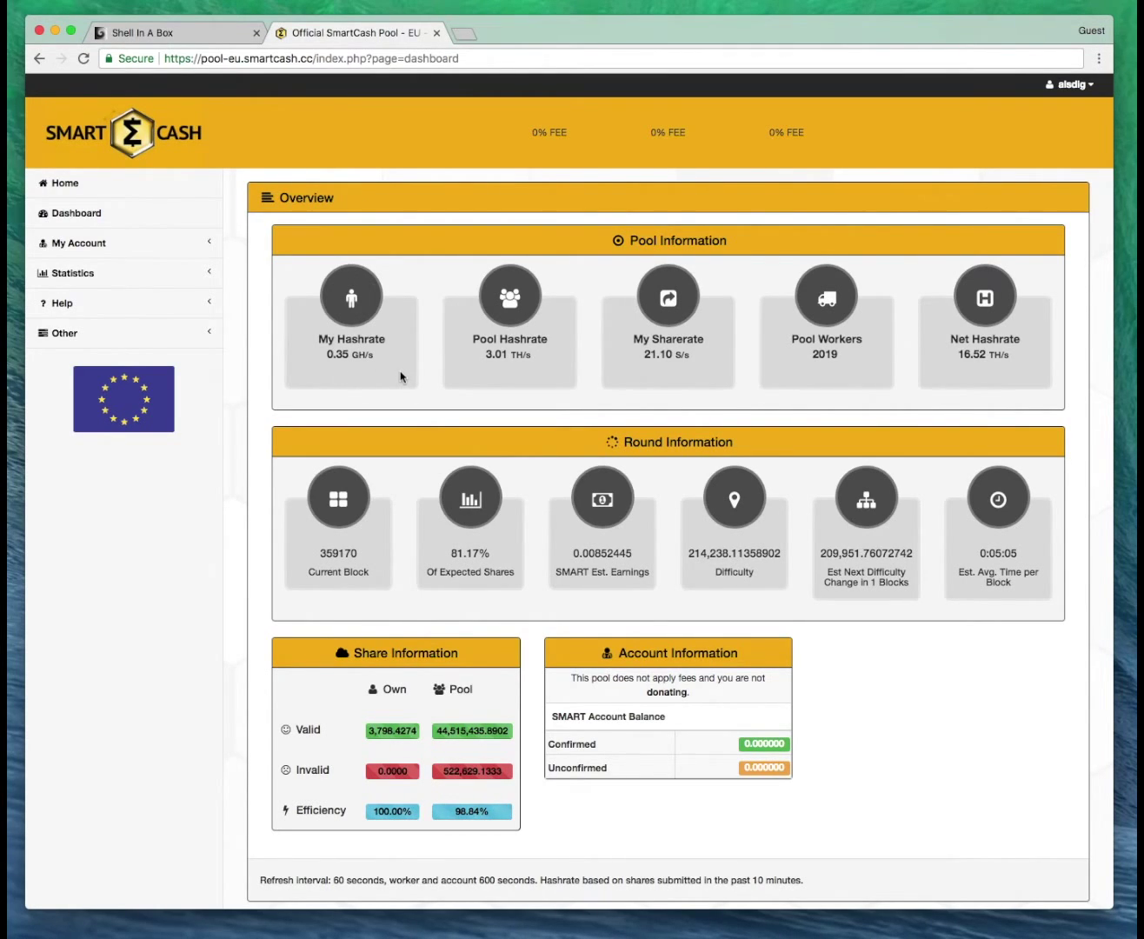
pyautogui.click(101, 244)
pyautogui.click(94, 302)
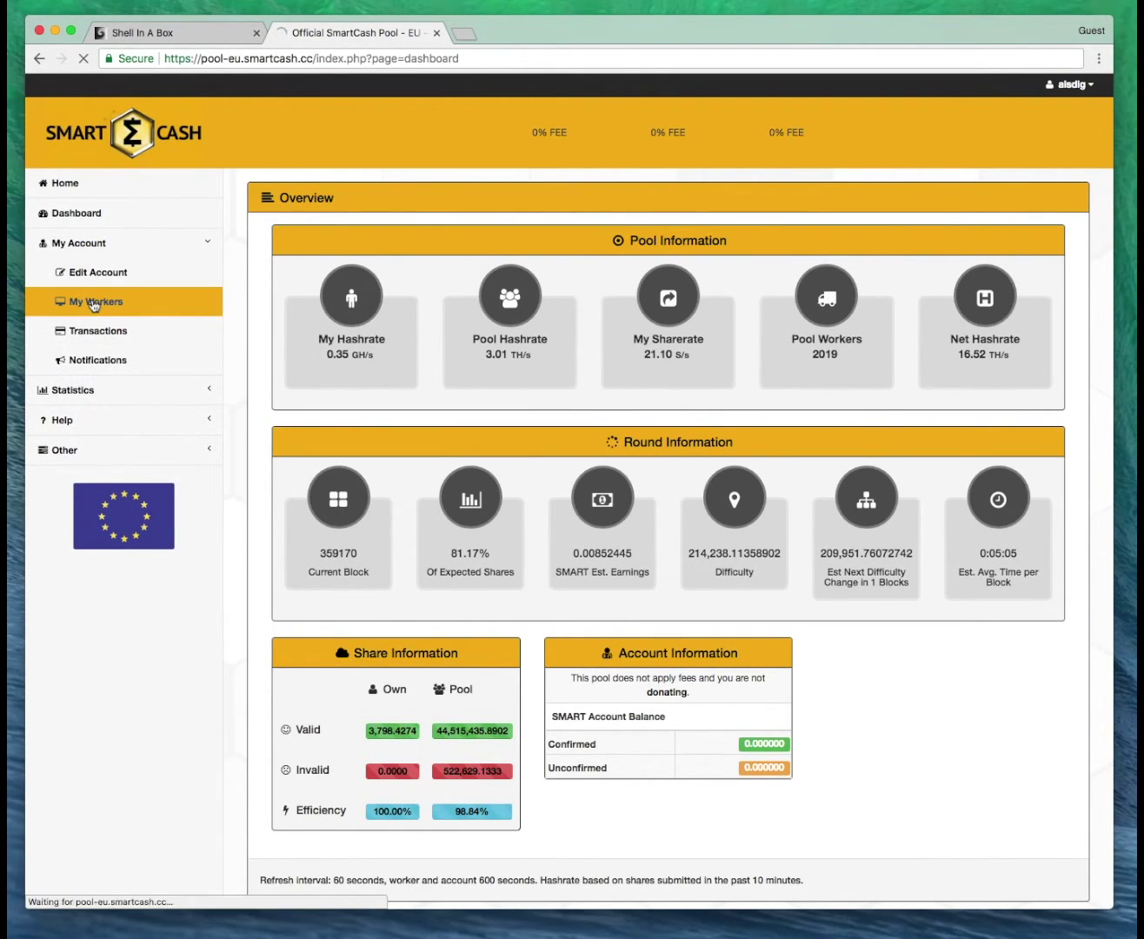